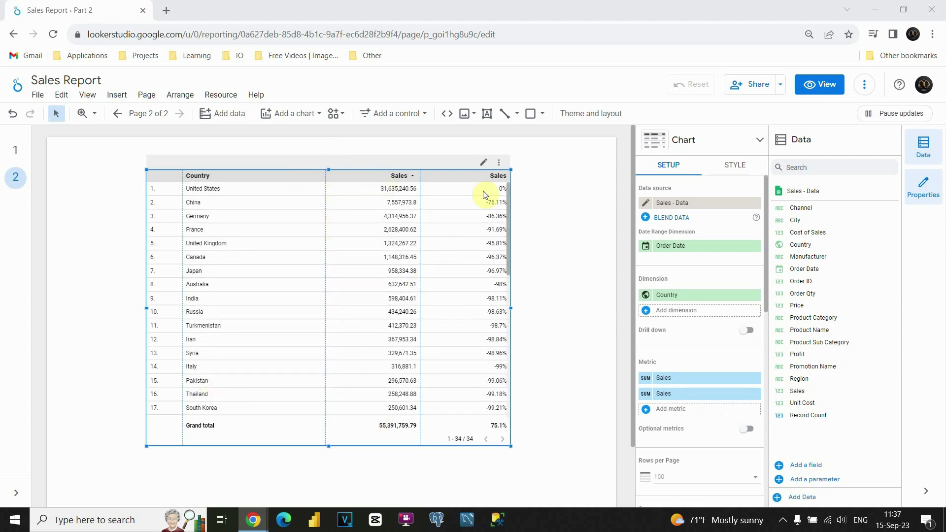
Change the second Sales column's comparison calculation to Percent of total, giving United States 57.11%.
left_click(646, 395)
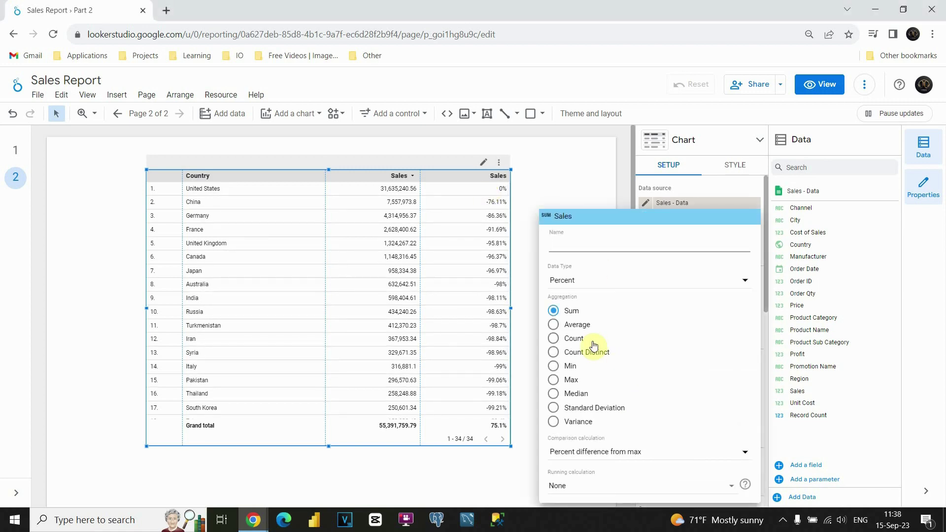
left_click(624, 451)
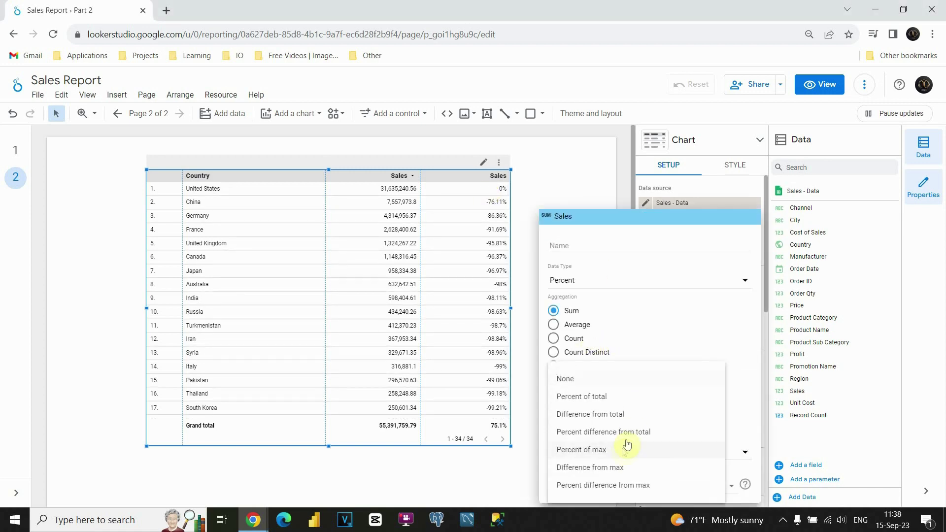
left_click(601, 400)
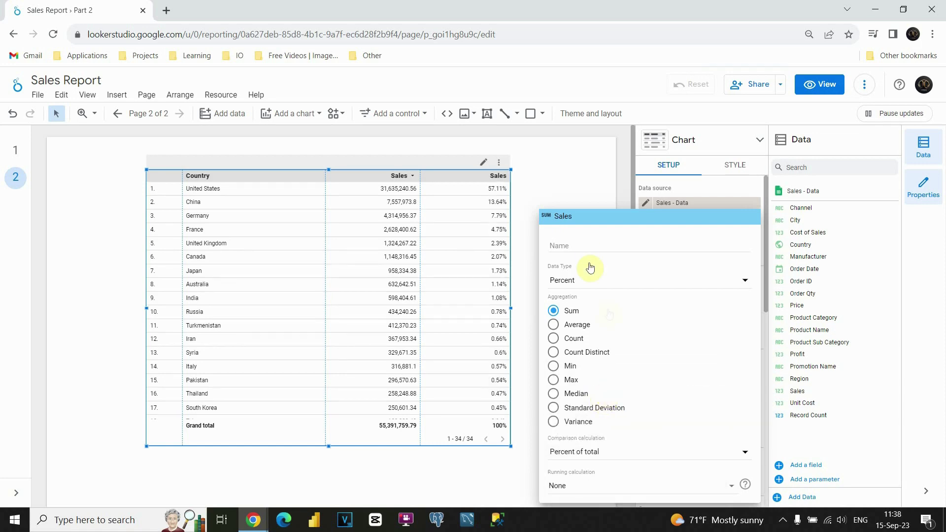
left_click(557, 192)
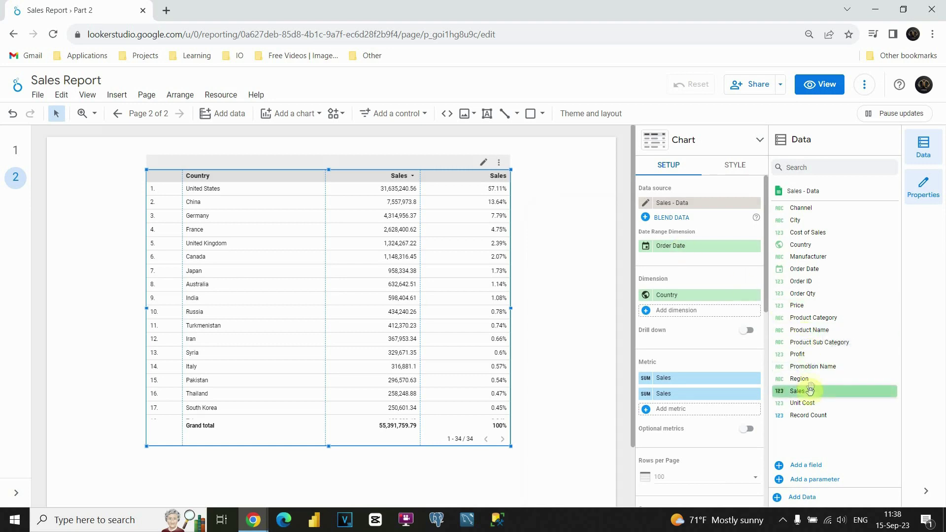
Add a third Sales metric, then narrow the Country and second Sales columns so it fits.
left_click_drag(805, 393, 679, 408)
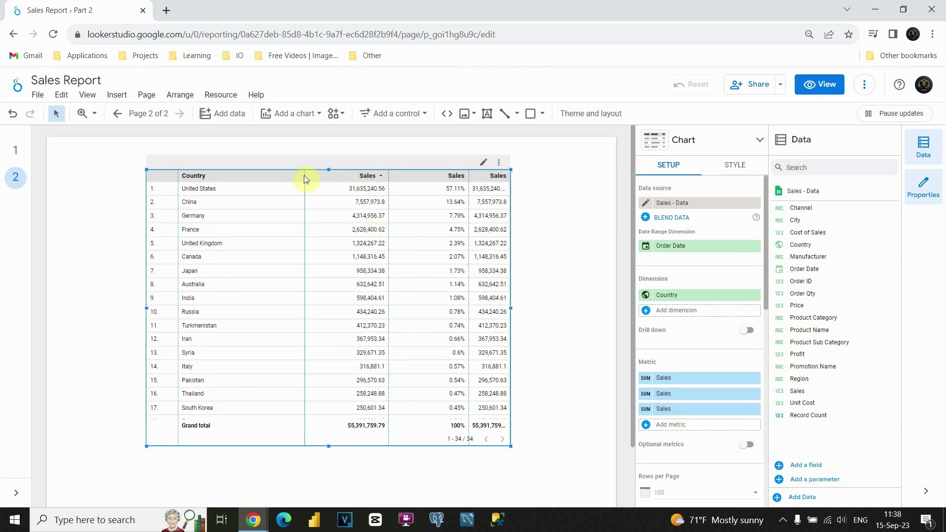
left_click_drag(306, 176, 278, 176)
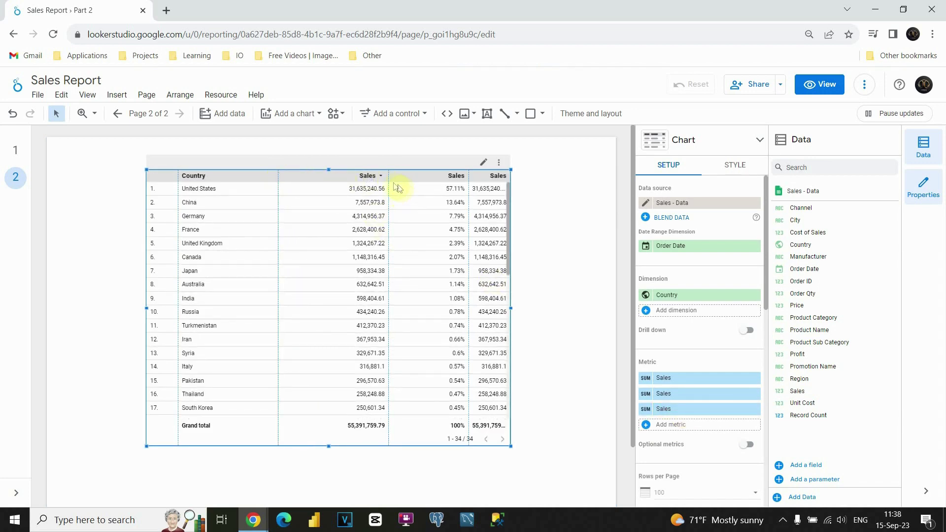
left_click_drag(388, 178, 356, 176)
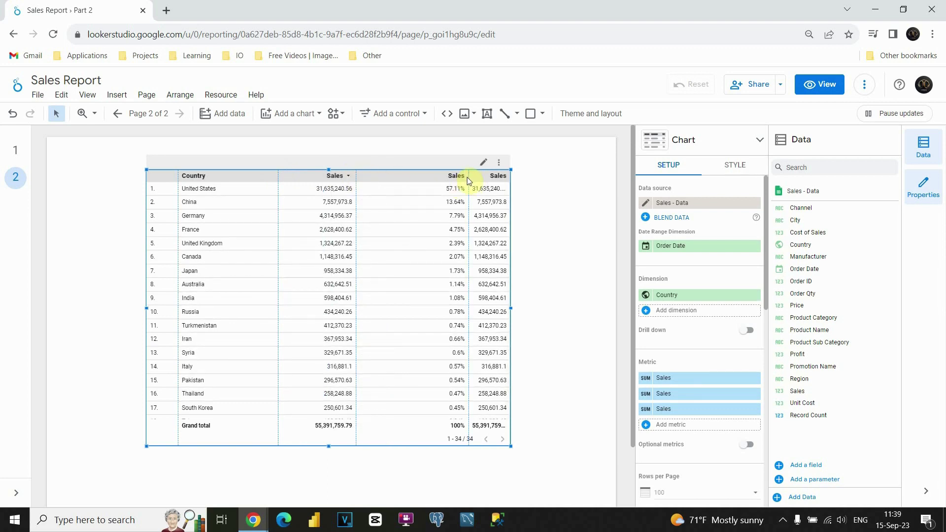
left_click_drag(470, 179, 440, 180)
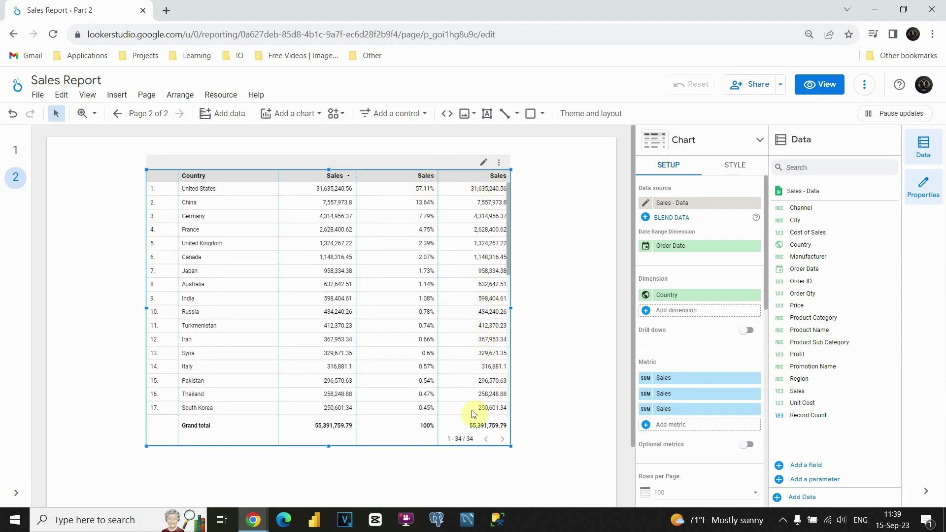
Set the third Sales column to Running sum, climbing to 55,391,759.79 at Greece.
left_click(647, 411)
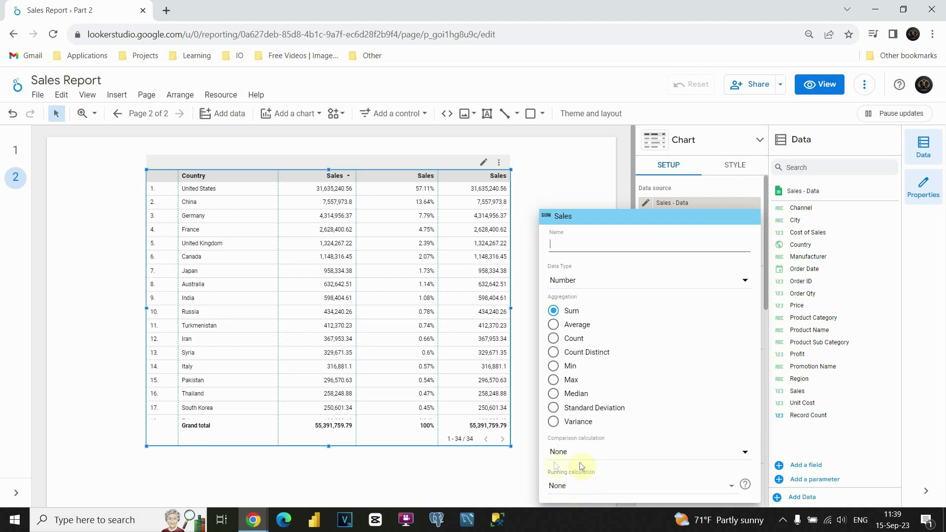
left_click(578, 488)
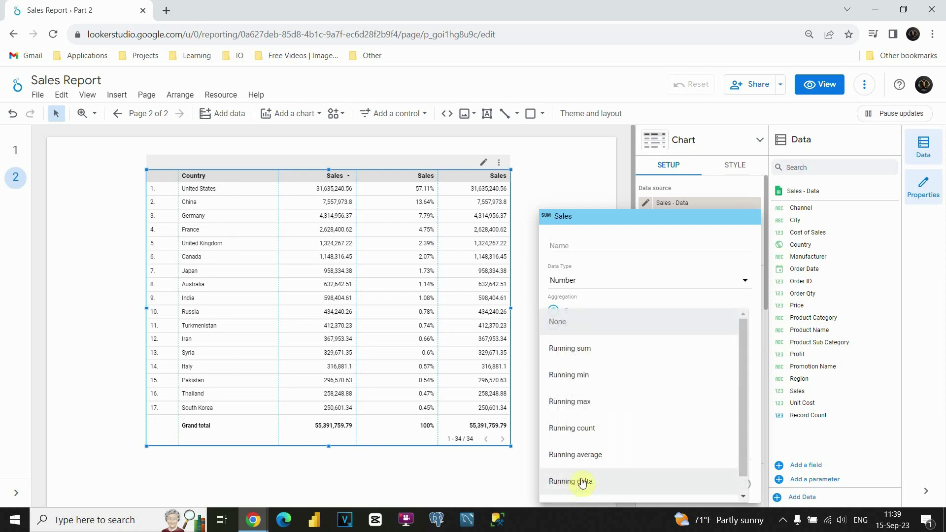
left_click(588, 353)
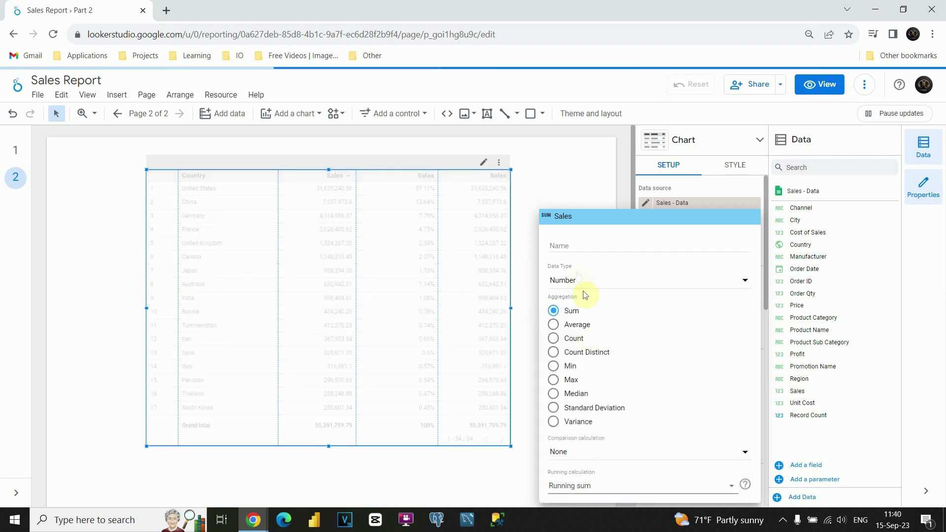
left_click(537, 196)
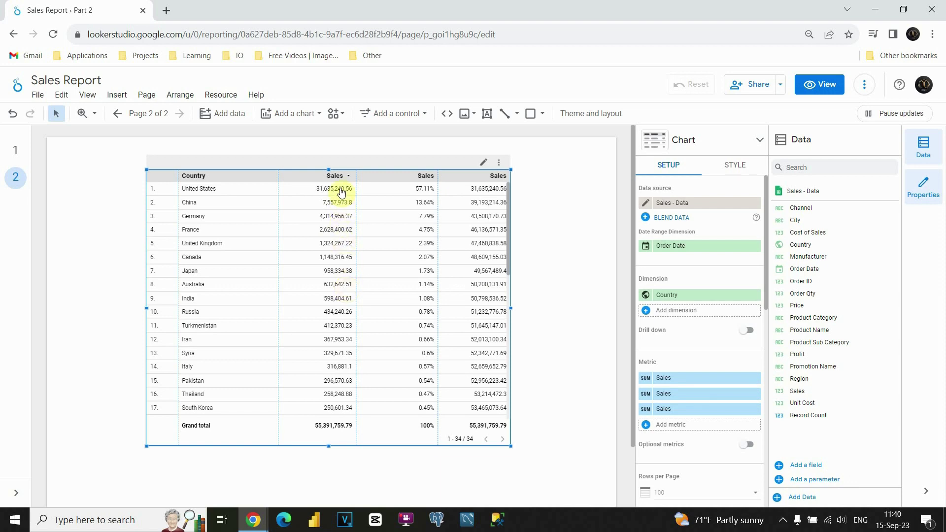
scroll(477, 277, "down", 3)
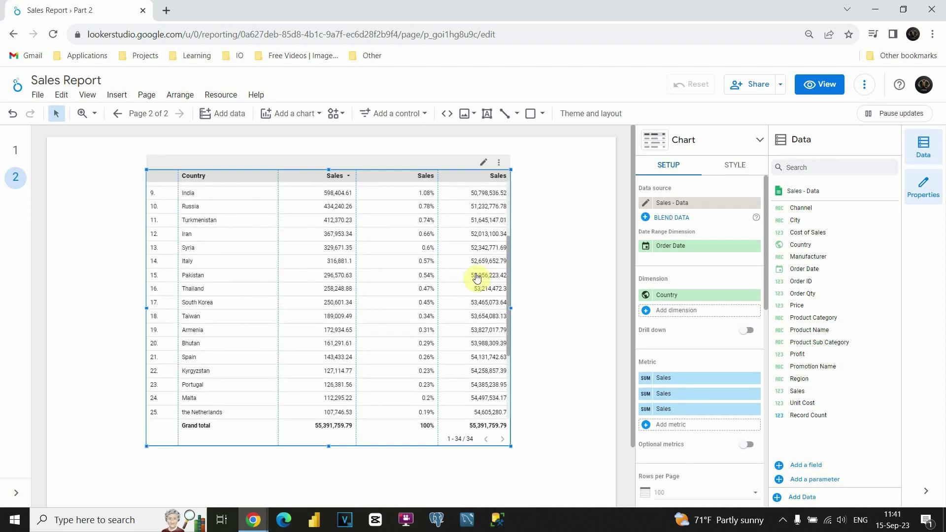
scroll(474, 324, "down", 3)
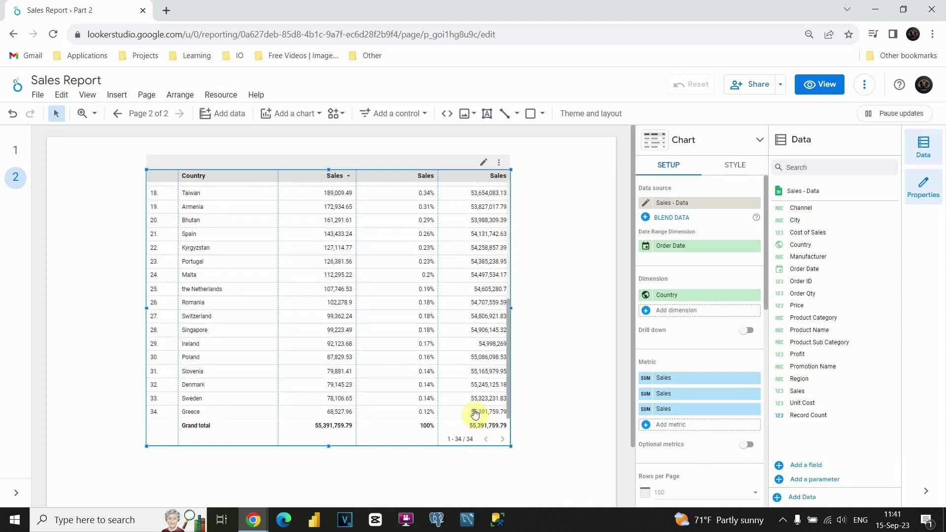
scroll(436, 313, "up", 5)
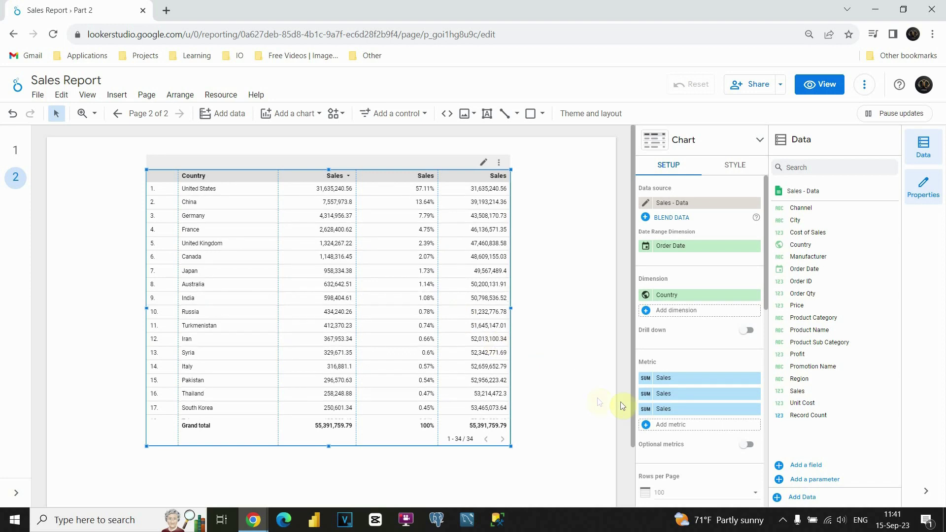
Switch the third Sales column's running calculation from Running sum to Running min and review the values.
left_click(646, 412)
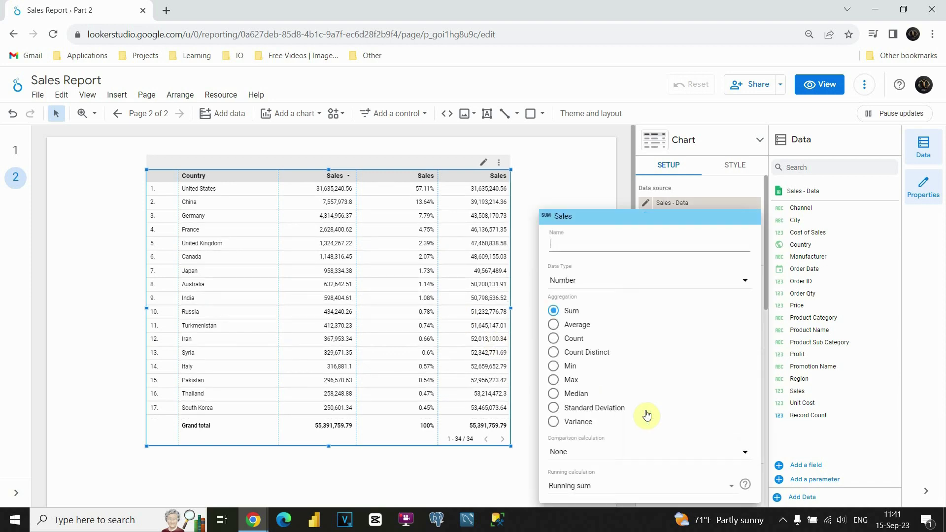
left_click(587, 486)
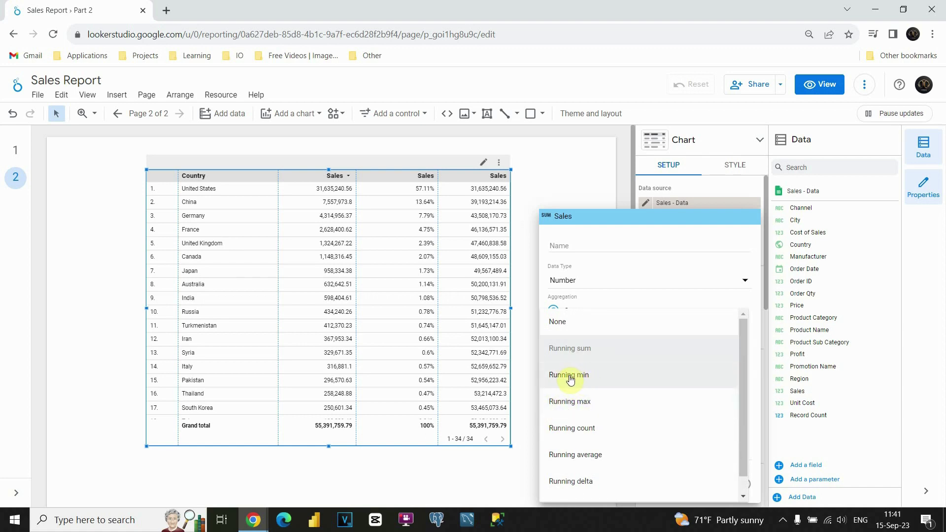
left_click(570, 378)
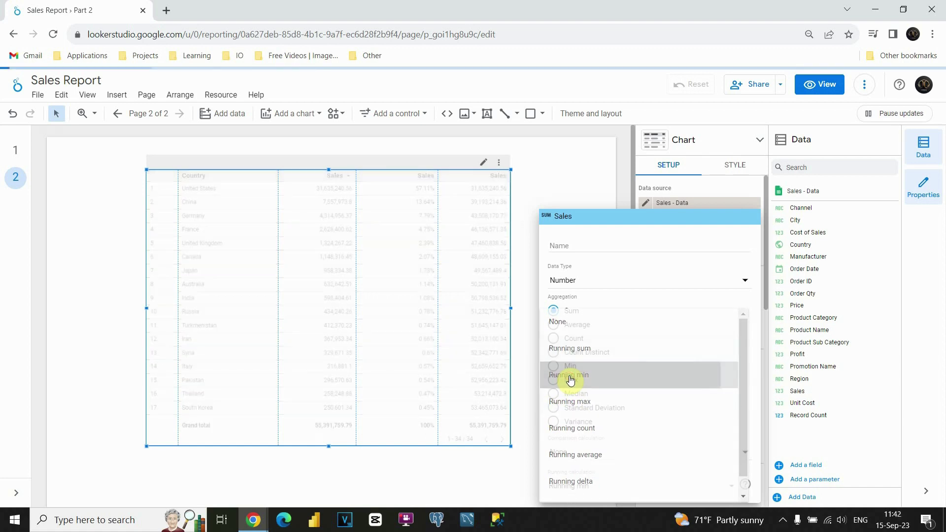
left_click(542, 197)
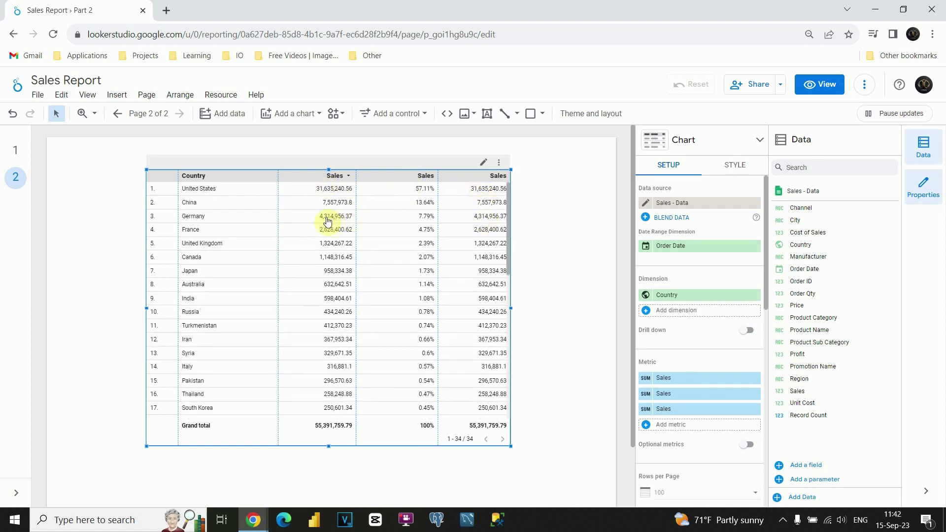
scroll(468, 232, "down", 3)
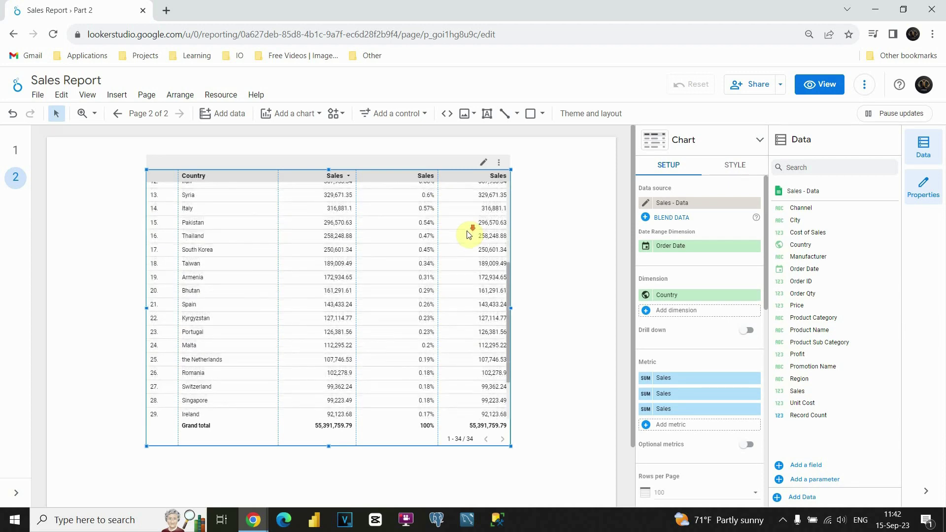
scroll(466, 233, "down", 2)
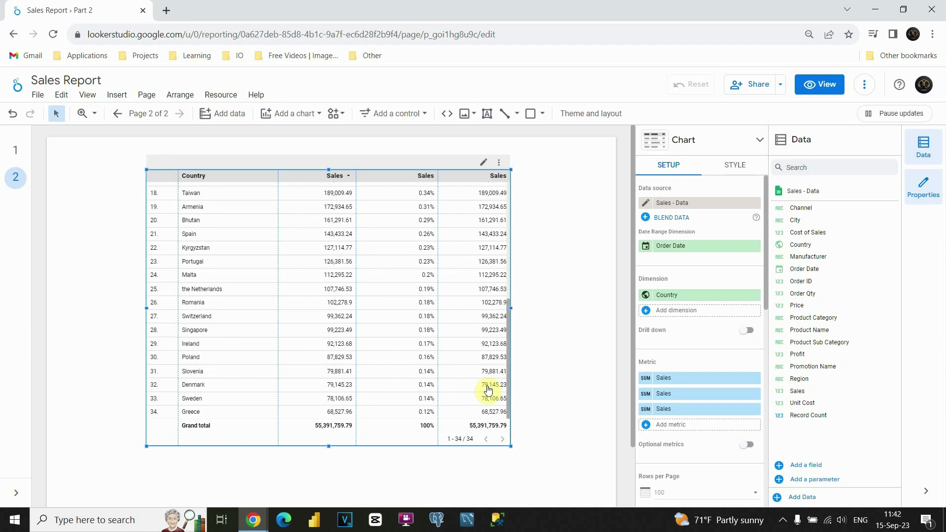
scroll(488, 390, "up", 5)
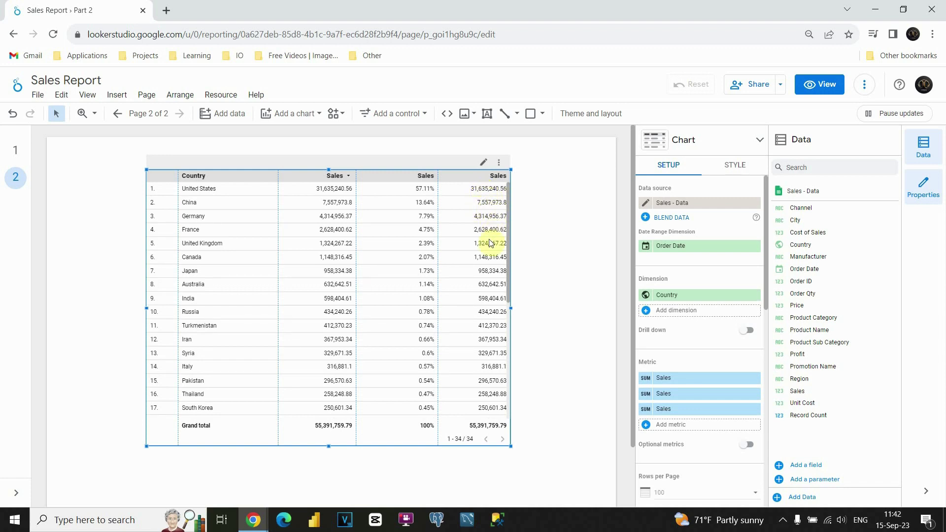
left_click(349, 179)
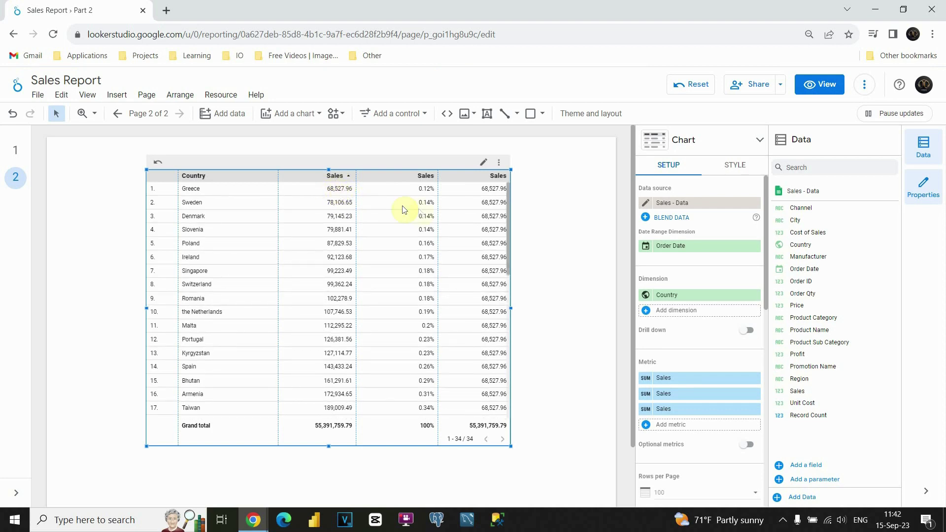
scroll(491, 217, "down", 2)
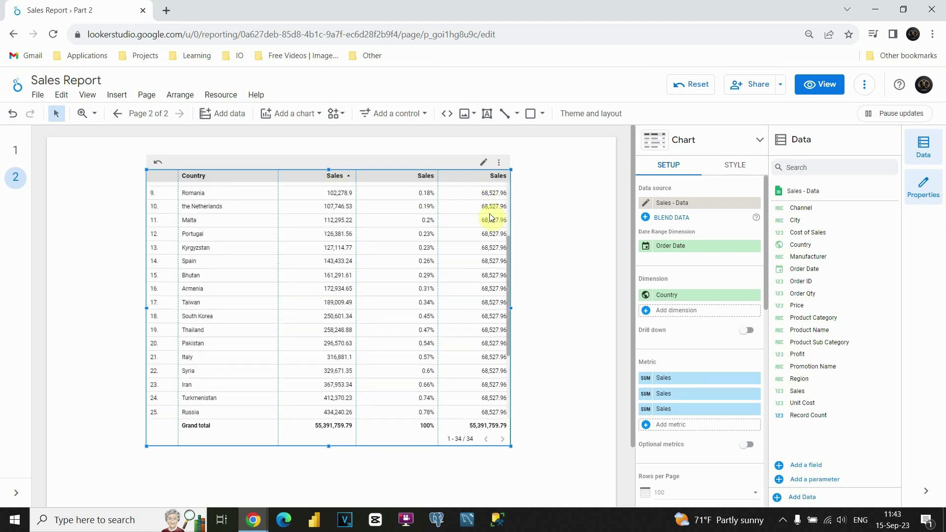
scroll(491, 217, "down", 2)
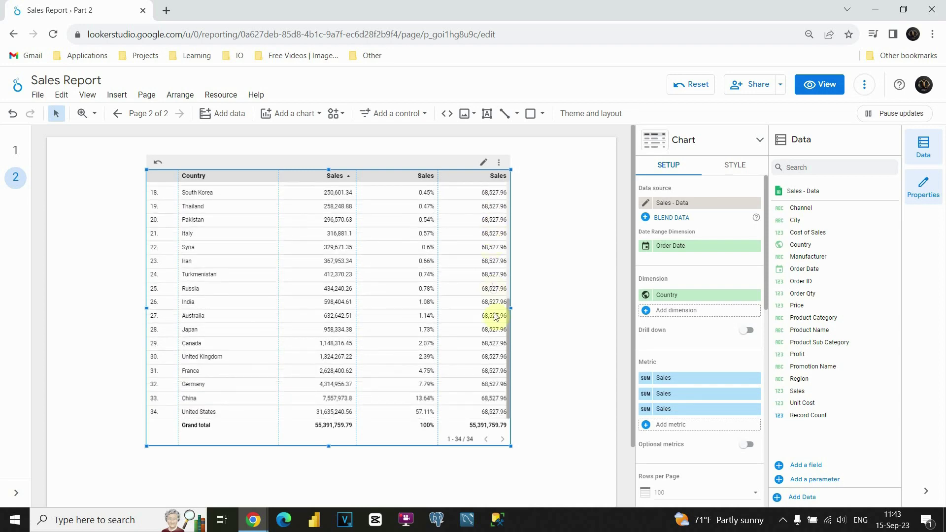
scroll(469, 340, "up", 4)
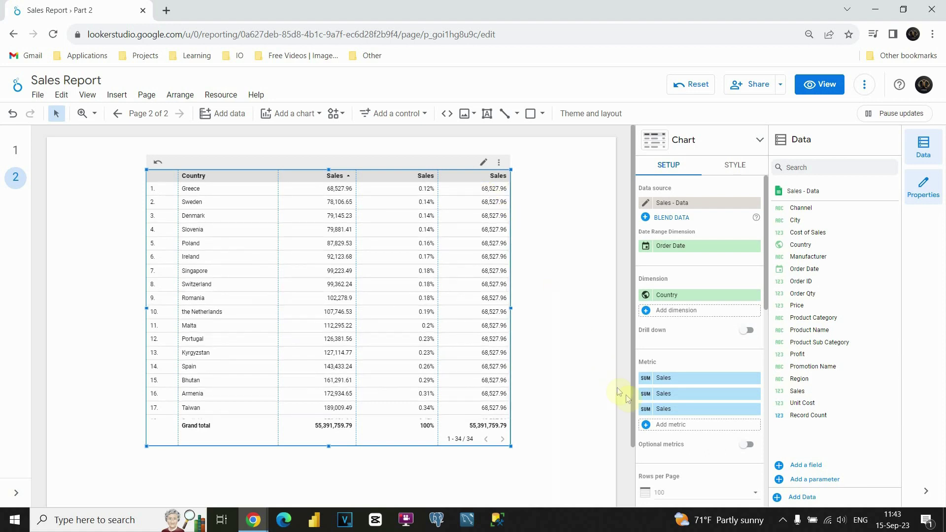
Set the third Sales column to Running max and sort Sales descending, so every row reads 31,635,240.56.
left_click(647, 411)
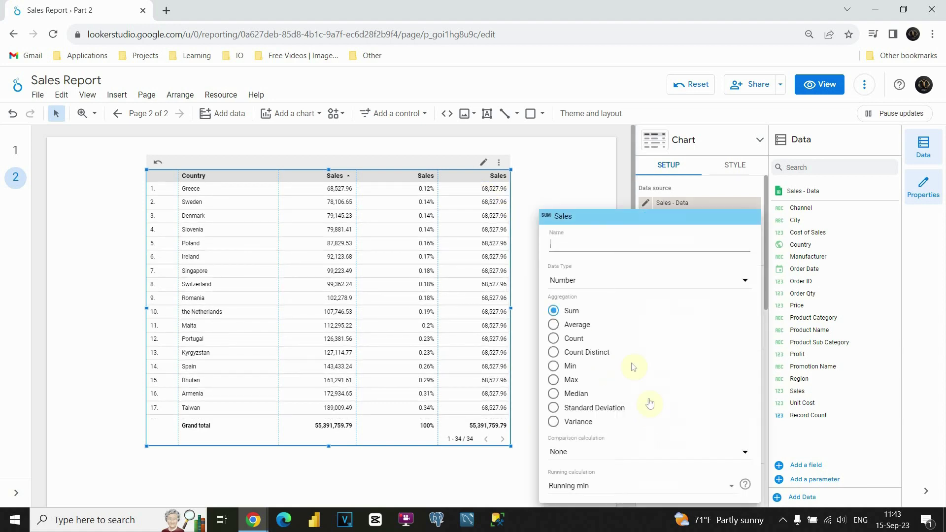
left_click(594, 487)
left_click(587, 405)
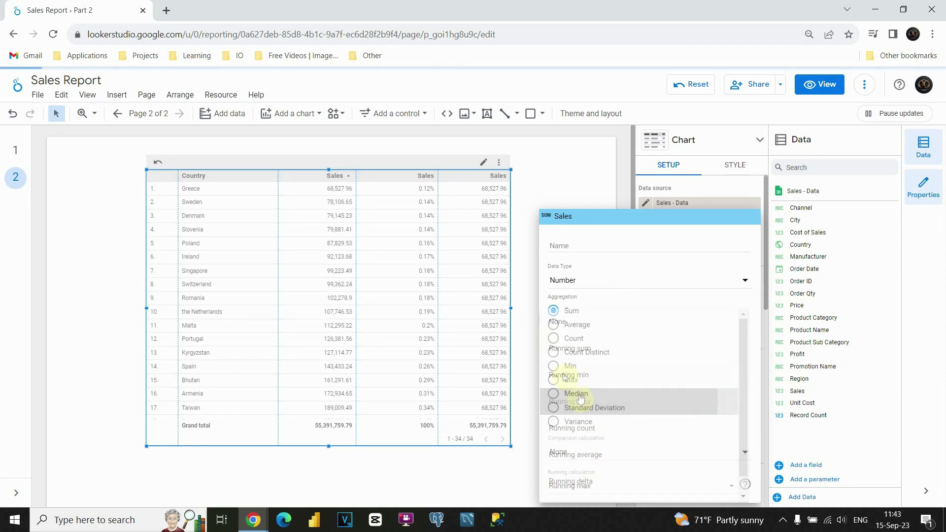
left_click(535, 178)
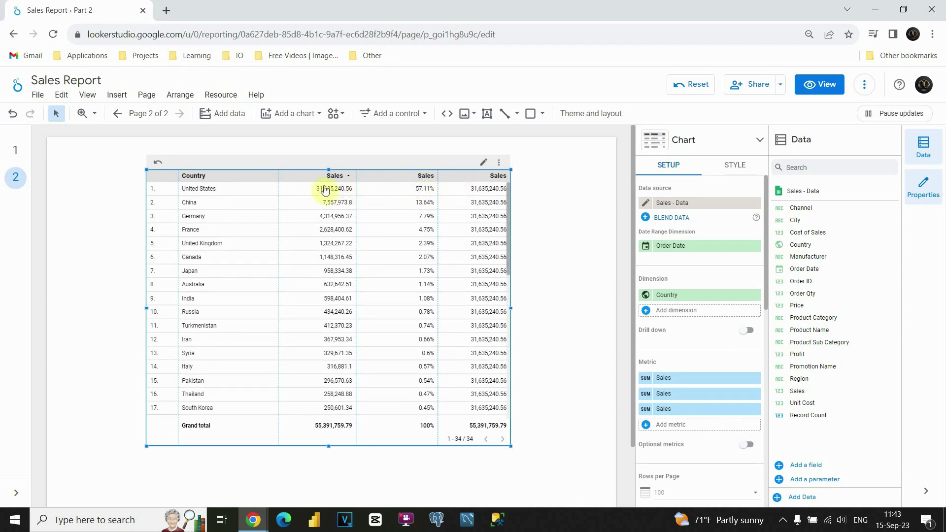
scroll(481, 234, "down", 3)
scroll(481, 240, "down", 3)
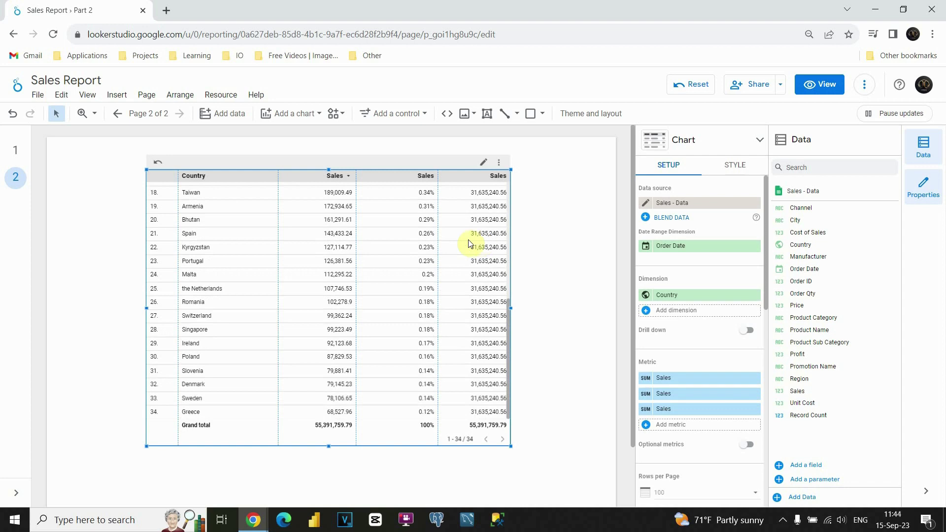
Set the third Sales column to Running count, numbering countries 1 through 34.
left_click(646, 410)
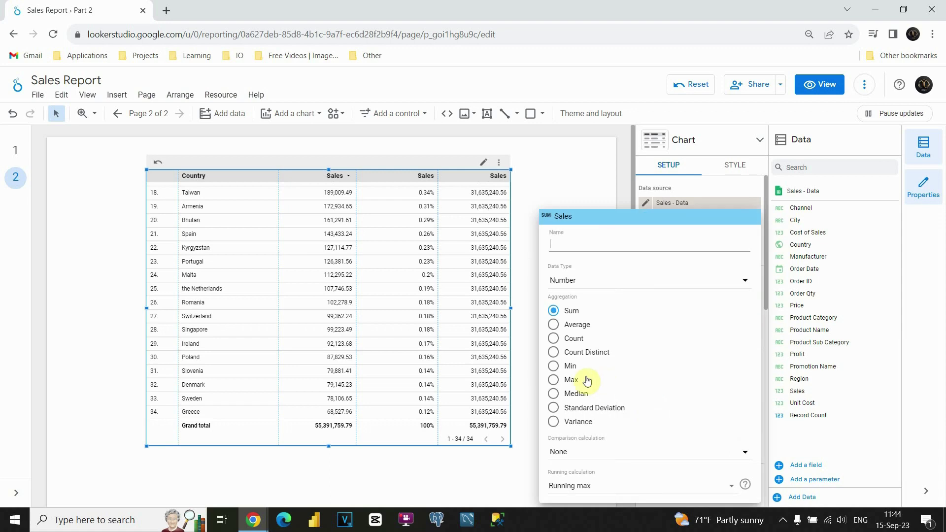
left_click(591, 486)
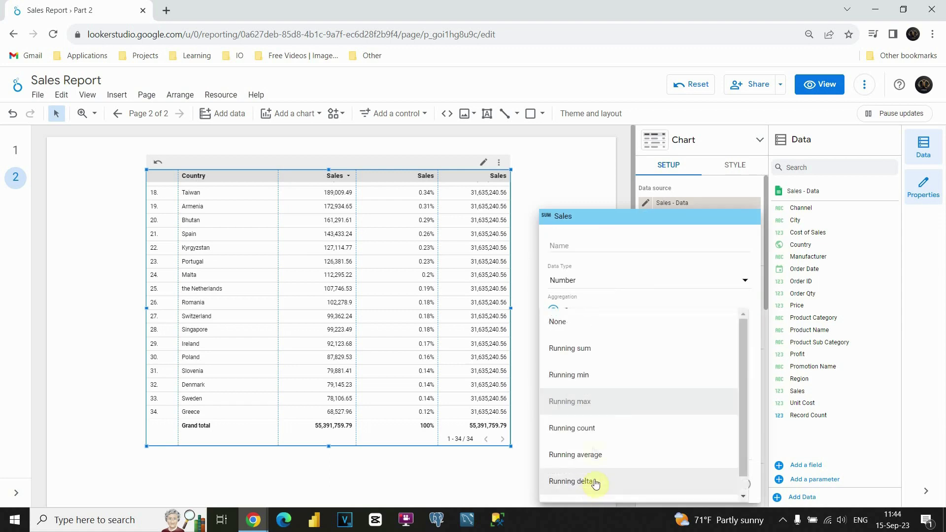
left_click(578, 430)
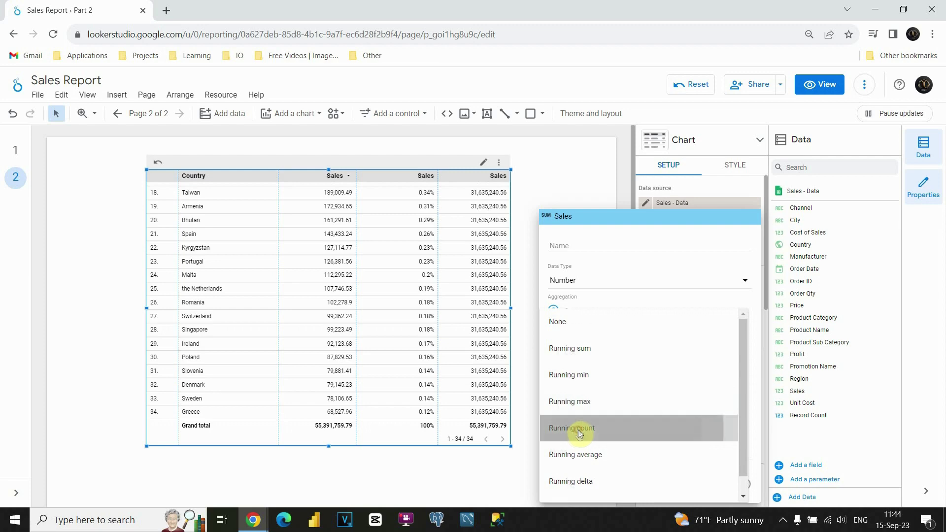
left_click(501, 255)
scroll(473, 242, "up", 5)
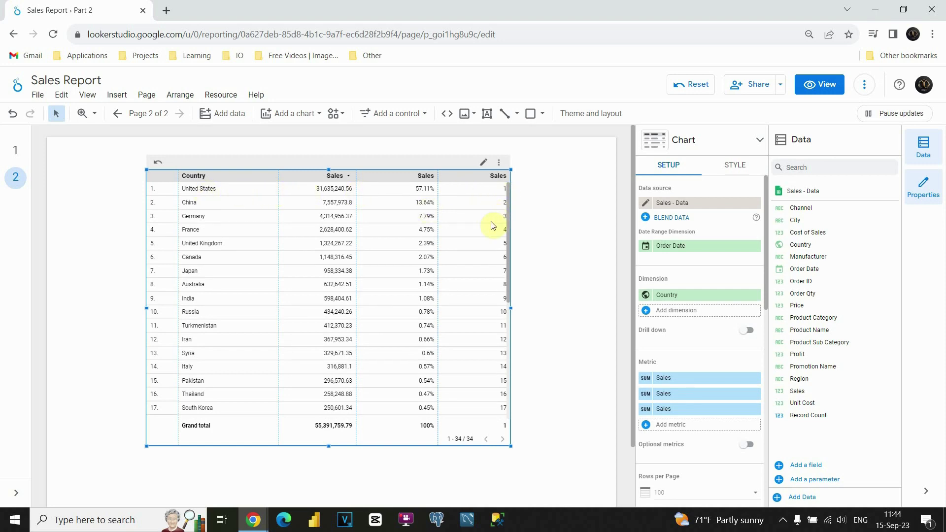
scroll(487, 244, "down", 3)
scroll(487, 243, "down", 3)
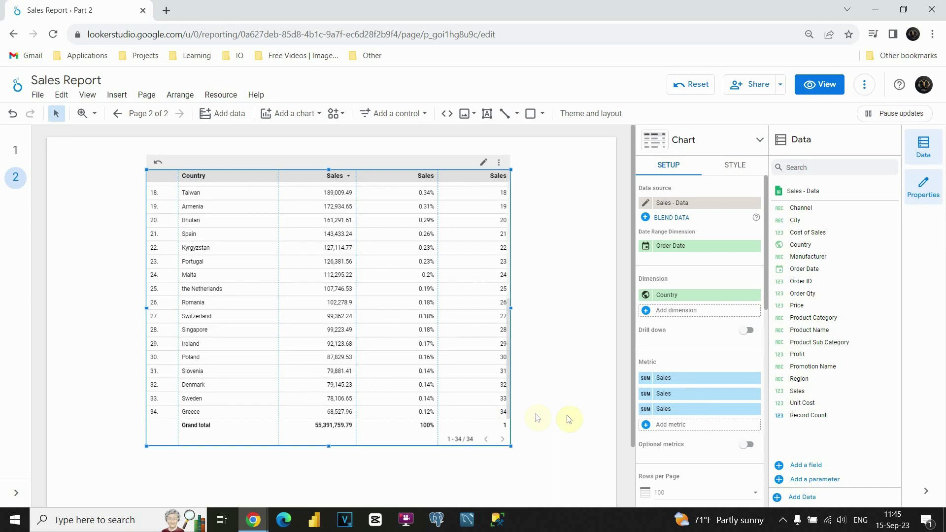
Set the third Sales column to Running average, e.g. 19,596,607.18 at China.
left_click(645, 410)
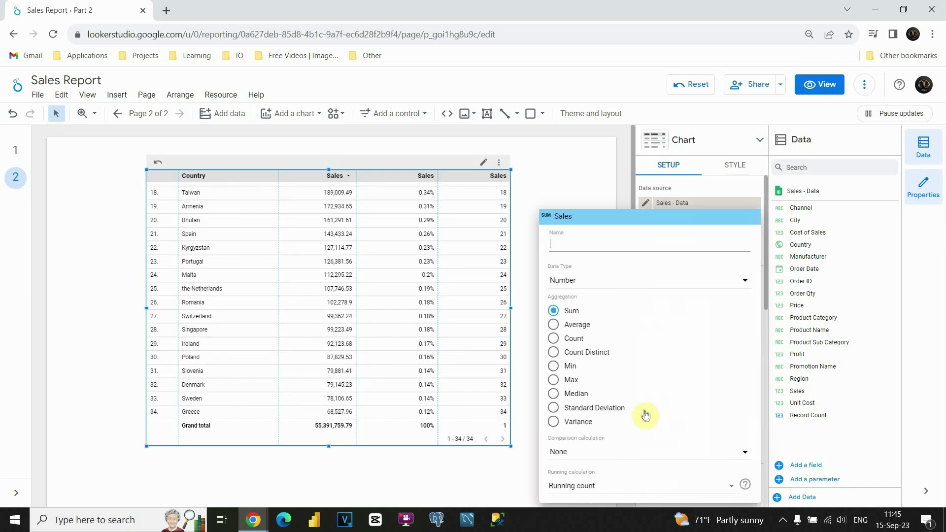
left_click(594, 487)
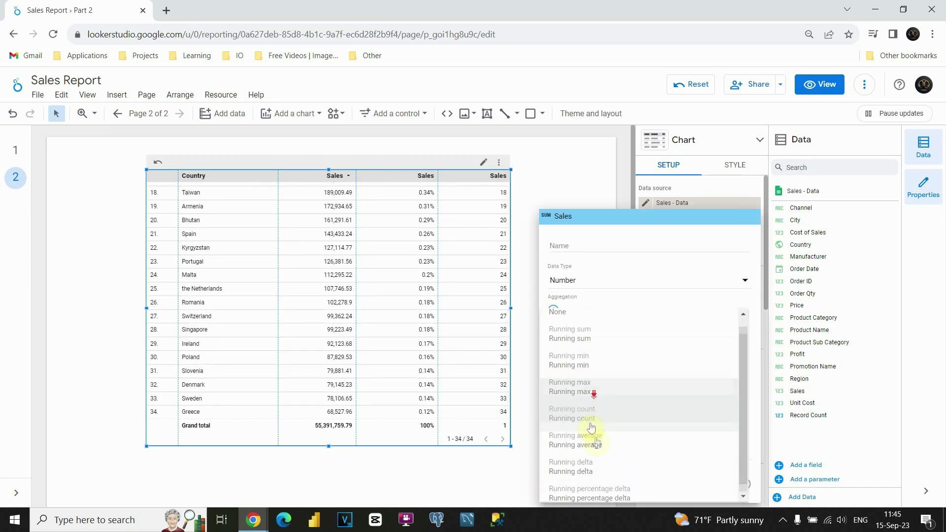
left_click(571, 445)
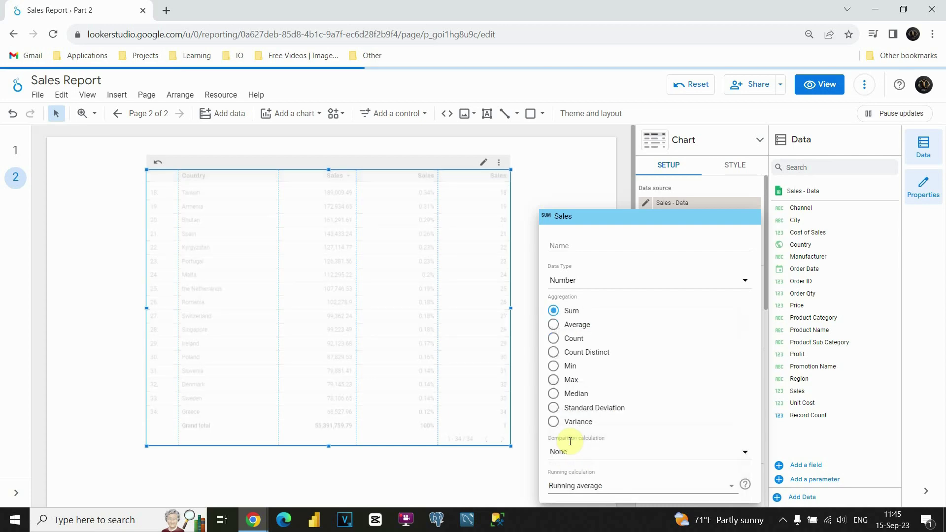
left_click(531, 209)
scroll(478, 268, "up", 4)
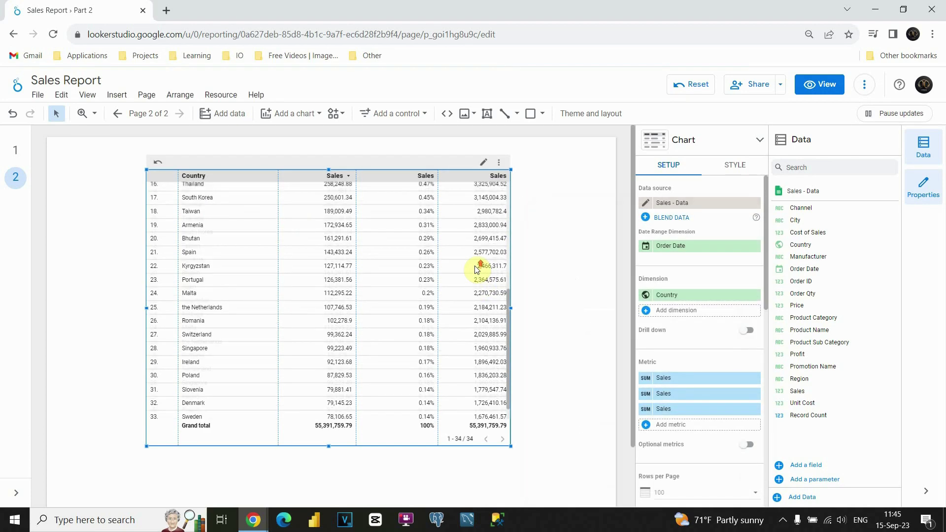
scroll(477, 269, "up", 2)
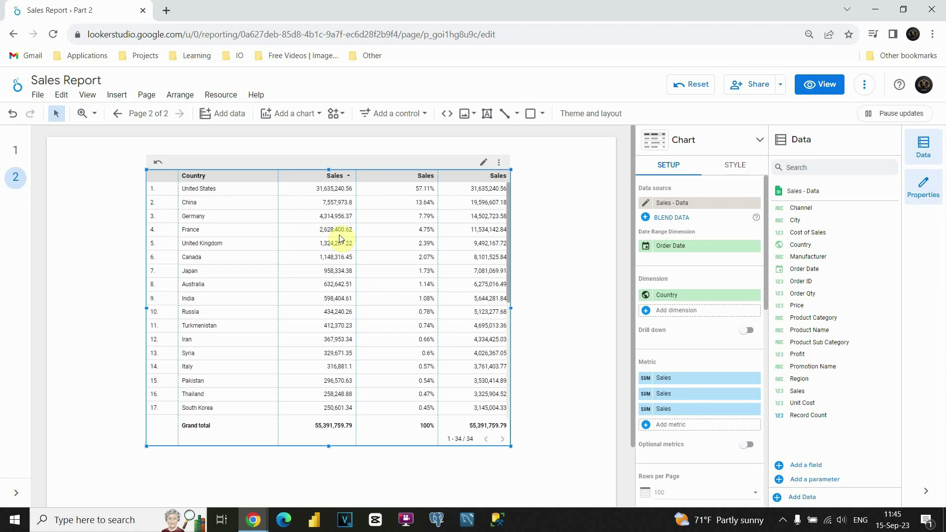
Set the third Sales column to Running delta, e.g. China at -24,077,266.77.
left_click(646, 410)
left_click(569, 487)
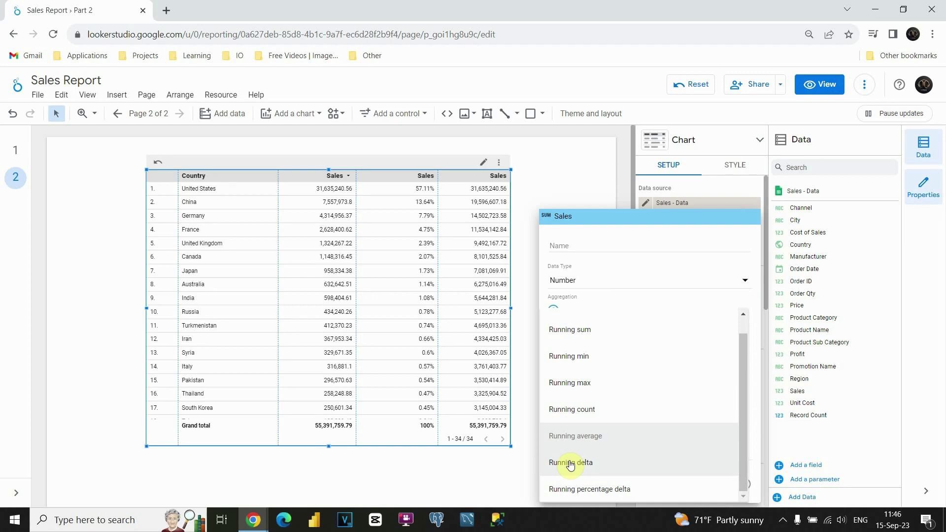
left_click(570, 464)
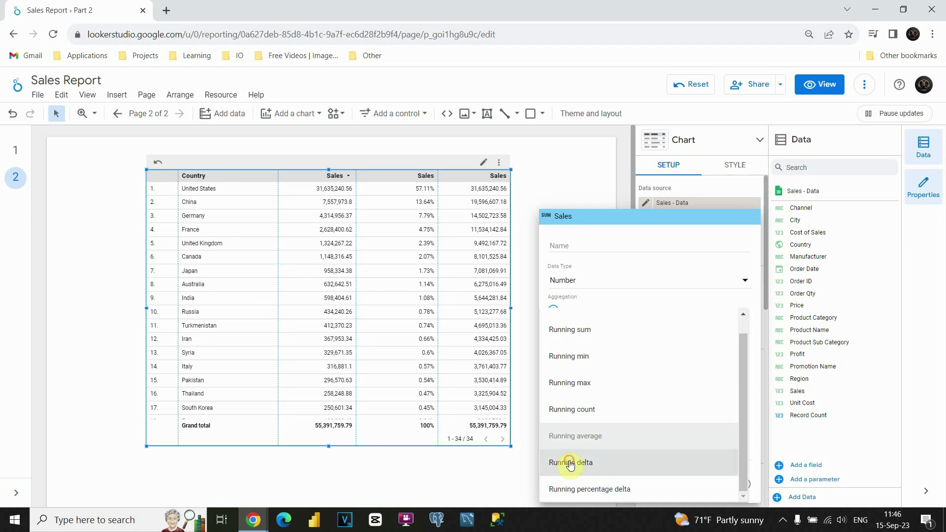
left_click(529, 201)
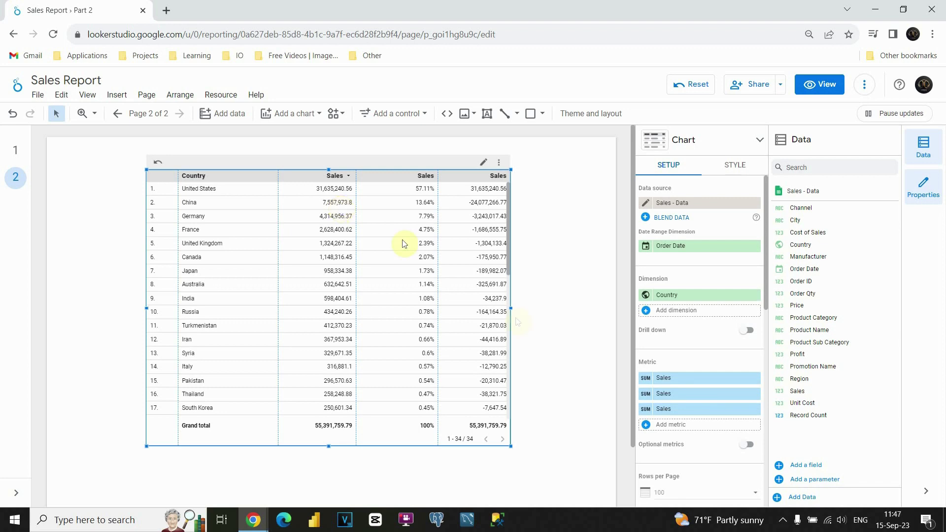
Set the third Sales column to Running percentage delta, e.g. China -76.11%, Germany -42.91%.
left_click(644, 413)
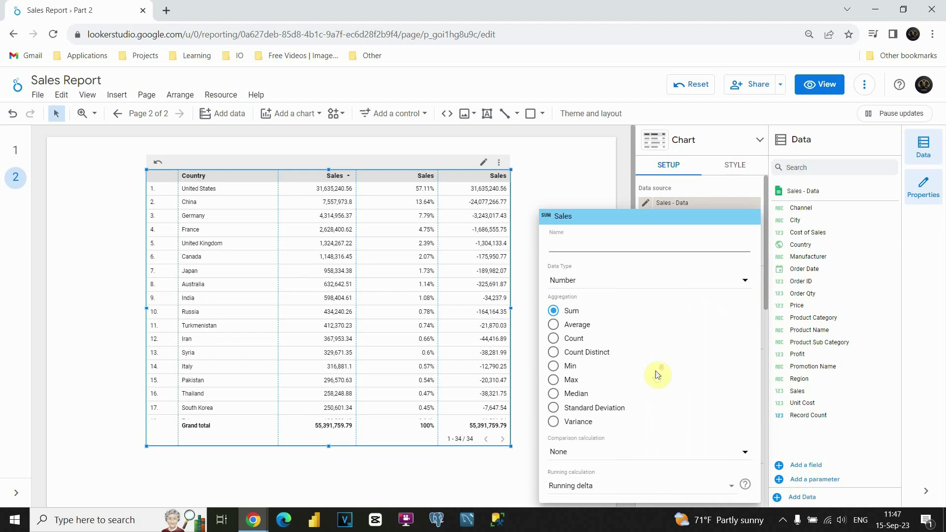
left_click(623, 485)
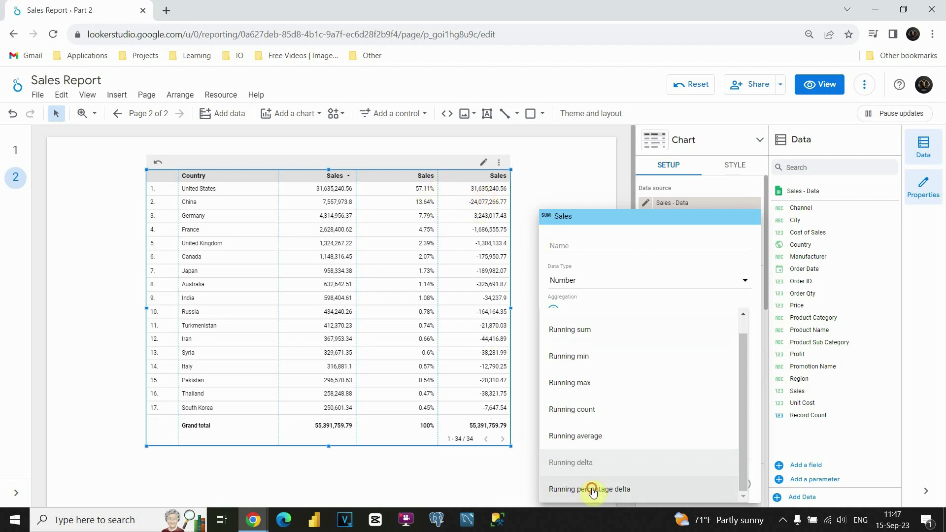
left_click(586, 490)
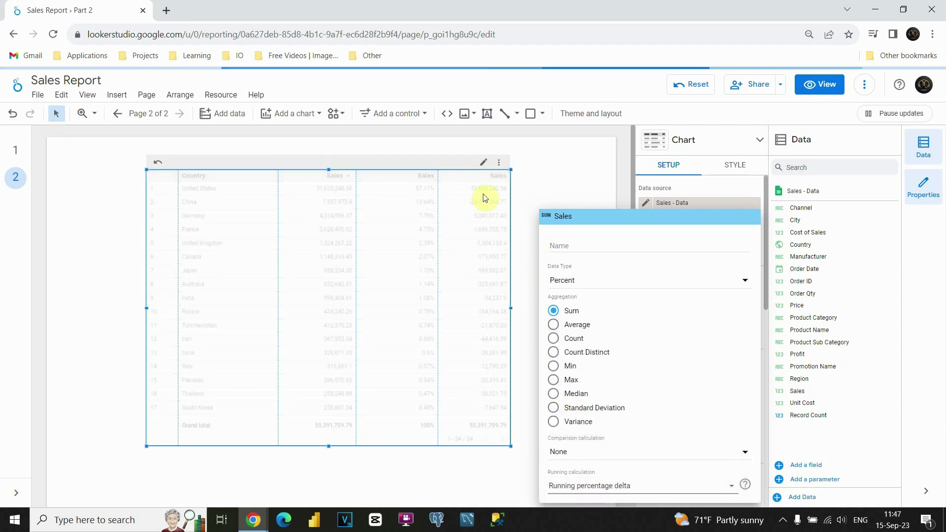
left_click(519, 191)
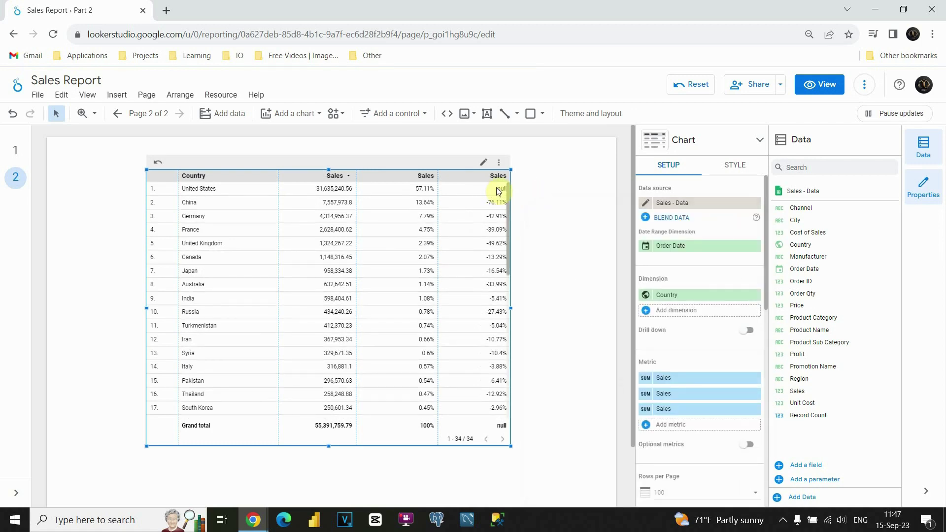